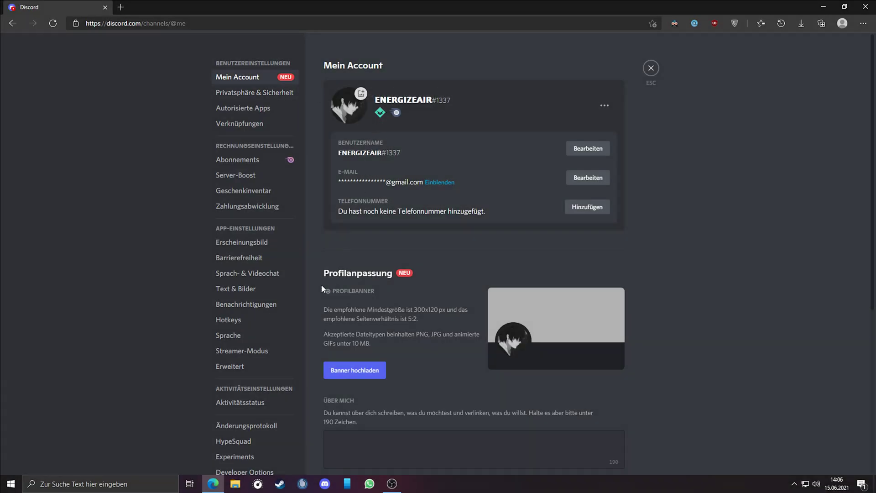
Save the synthwave GIF and upload it as the profile banner, then save the changes
{"action": "scroll", "coordinate": [397, 302], "scroll_direction": "down", "scroll_amount": 5}
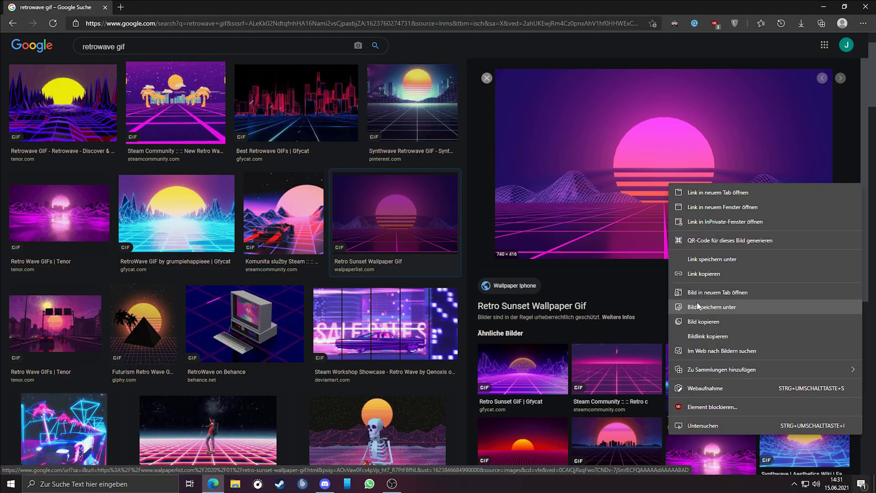
{"action": "left_click", "coordinate": [697, 306]}
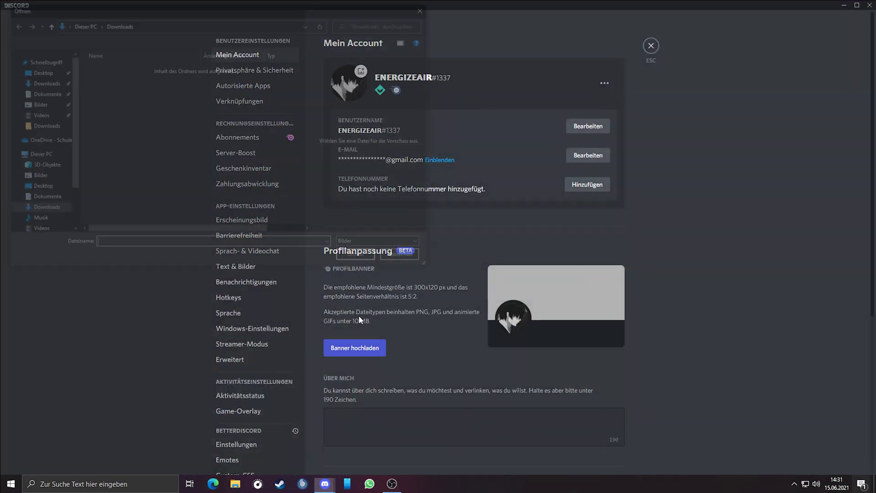
{"action": "left_click", "coordinate": [355, 348]}
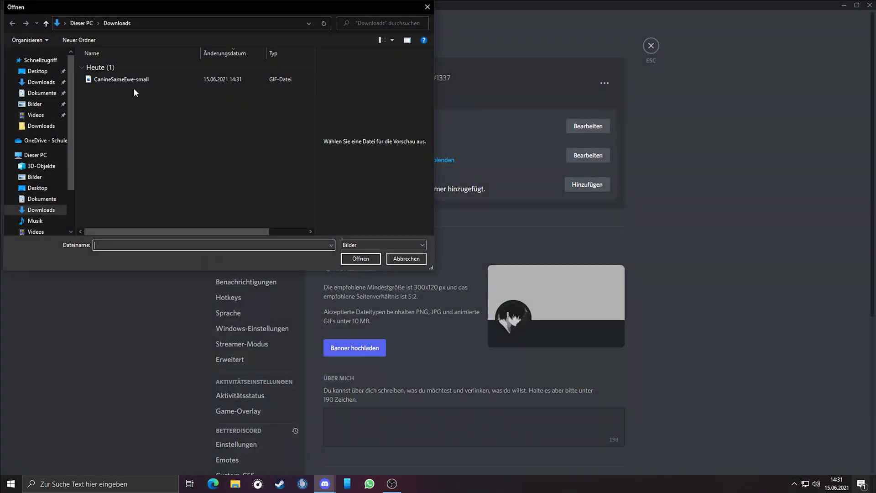
{"action": "double_click", "coordinate": [135, 80]}
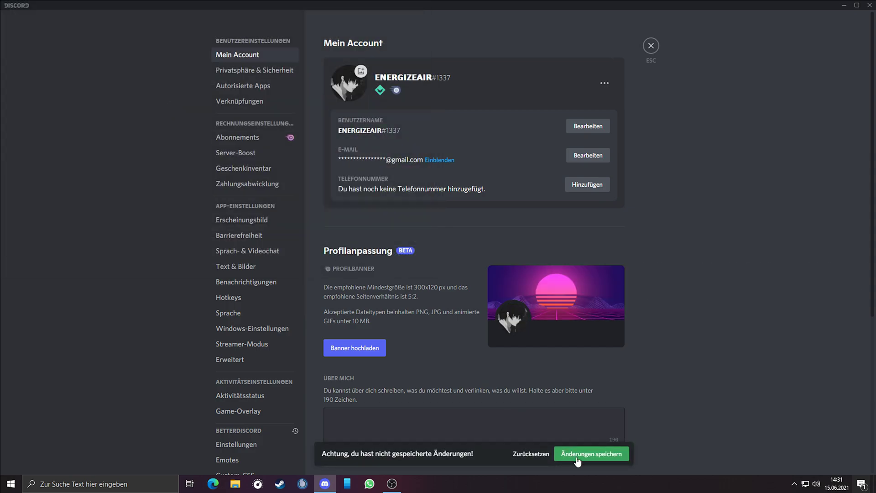
{"action": "left_click", "coordinate": [578, 459]}
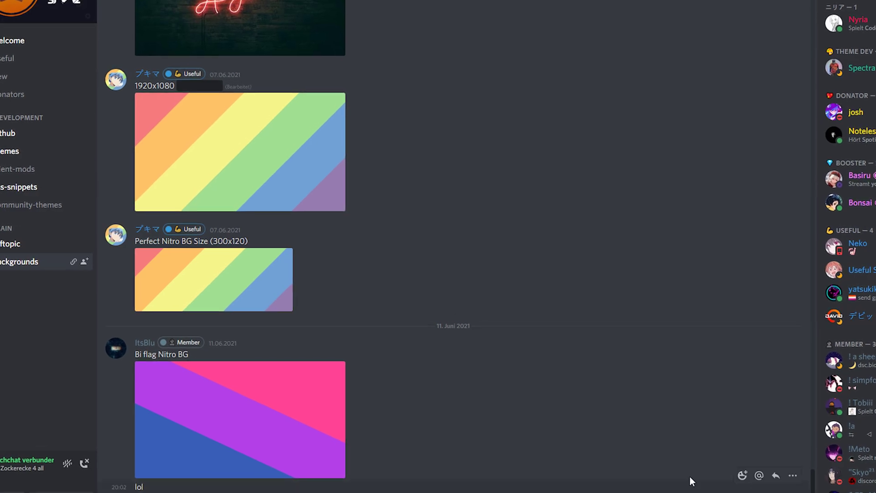
Open a server member's full profile to see their custom banner image
{"action": "left_click", "coordinate": [858, 315]}
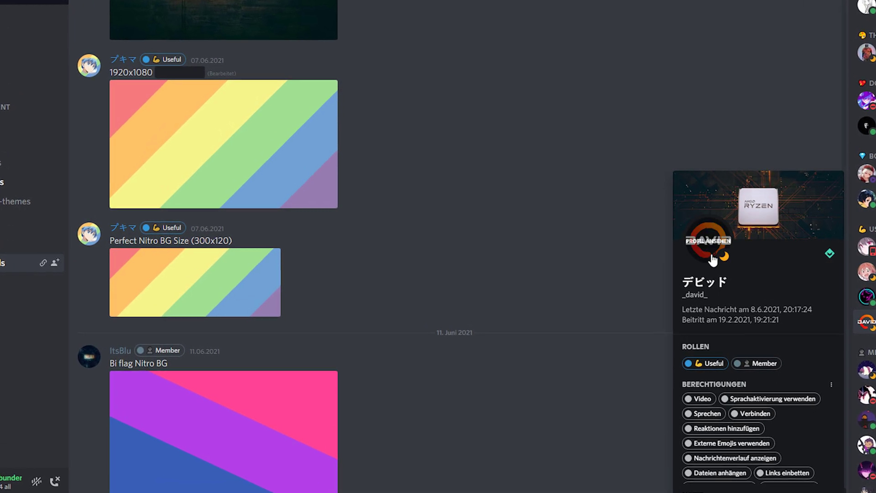
{"action": "left_click", "coordinate": [712, 258]}
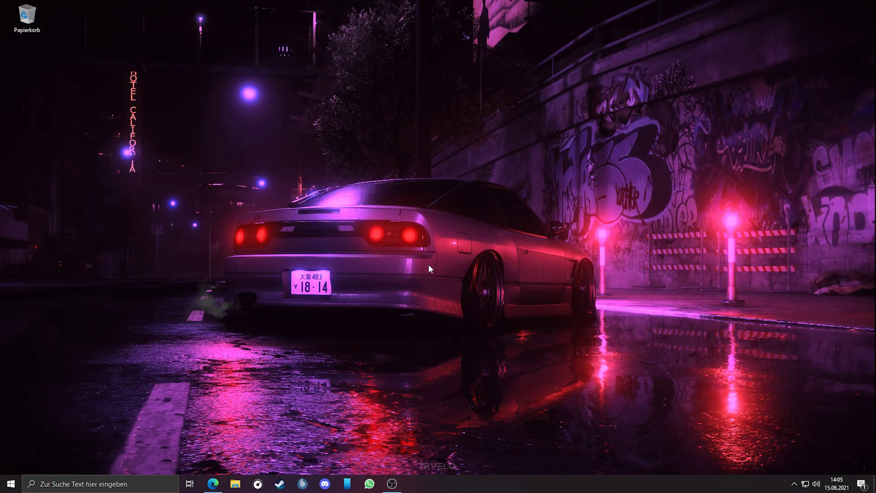
Copy the whole enableDiscordExperiments.js script from the Gist and close the Gist tab
{"action": "left_click", "coordinate": [213, 483]}
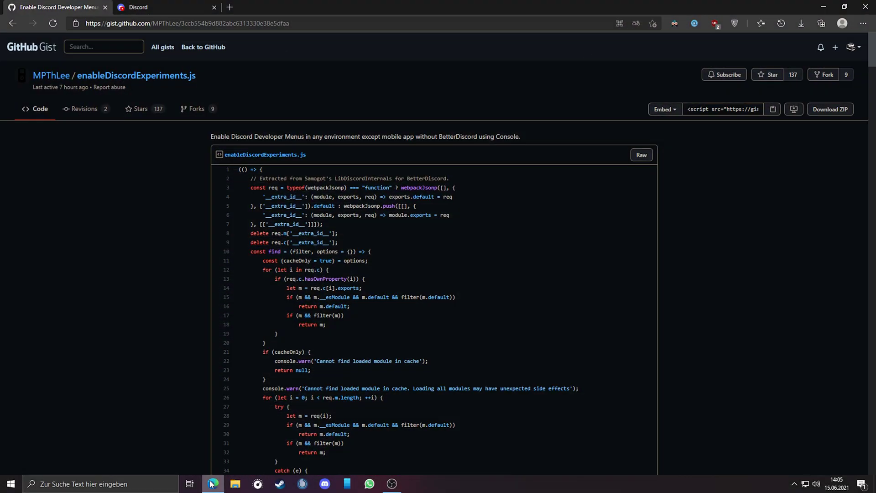
{"action": "scroll", "coordinate": [203, 368], "scroll_direction": "down", "scroll_amount": 3}
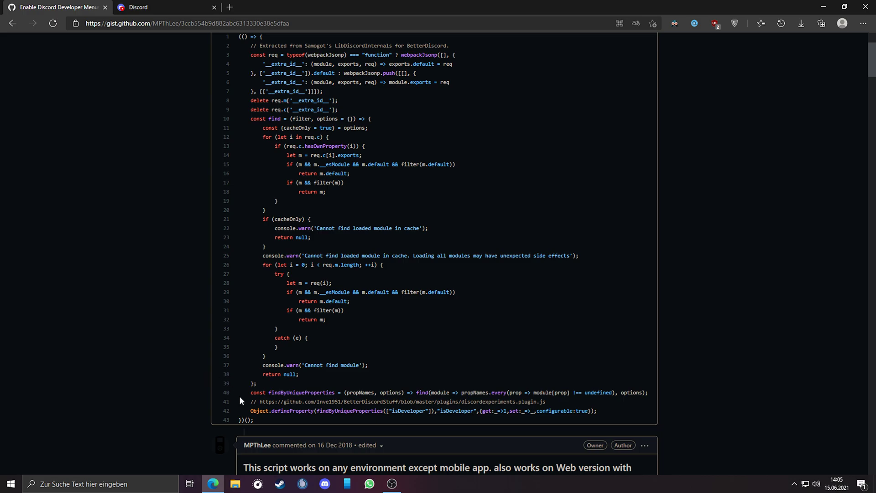
{"action": "scroll", "coordinate": [274, 417], "scroll_direction": "up", "scroll_amount": 3}
{"action": "left_click_drag", "start_coordinate": [258, 420], "coordinate": [246, 178]}
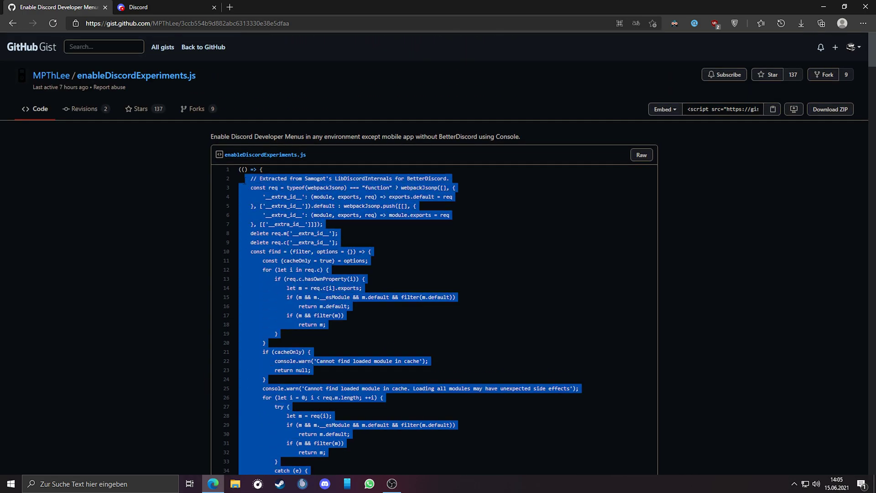
{"action": "right_click", "coordinate": [241, 171]}
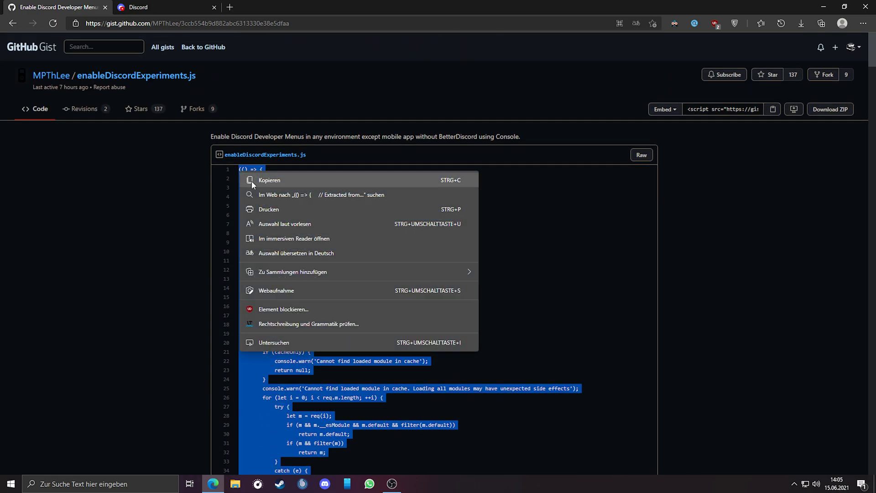
{"action": "left_click", "coordinate": [252, 182]}
{"action": "left_click", "coordinate": [105, 7]}
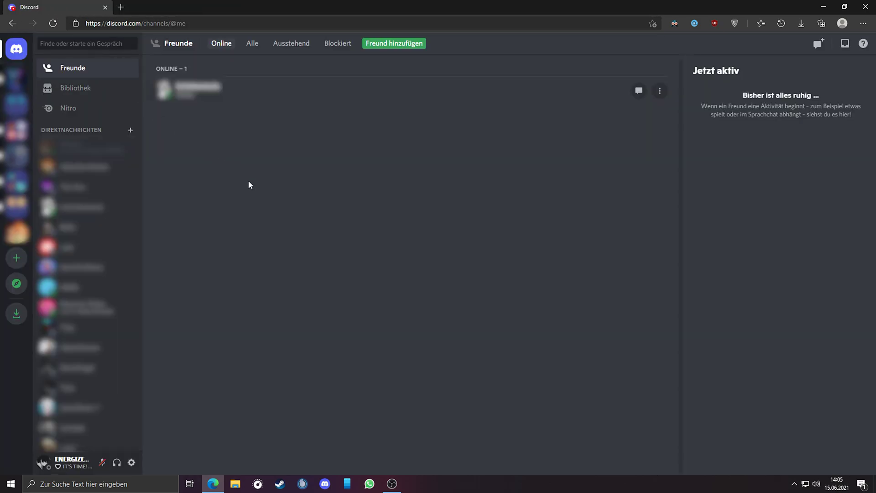
Paste the experiments script into the DevTools console, run it, and close DevTools
{"action": "key", "text": "ctrl+shift+i"}
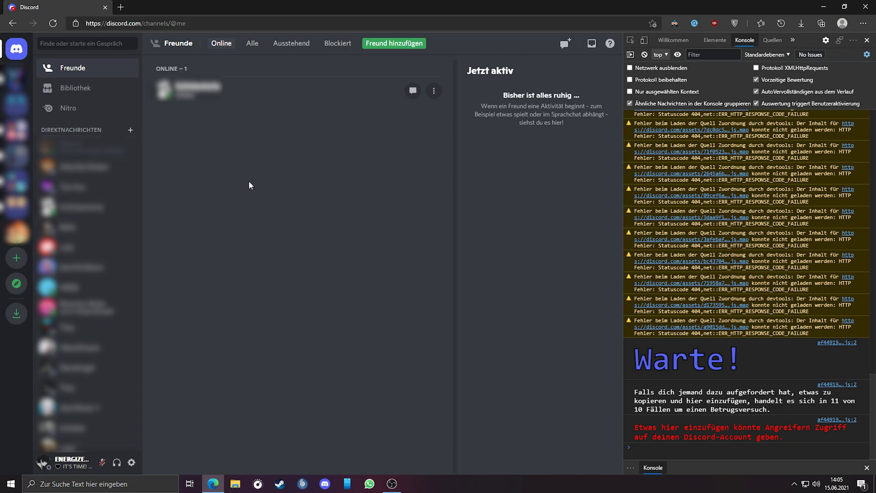
{"action": "left_click", "coordinate": [765, 40]}
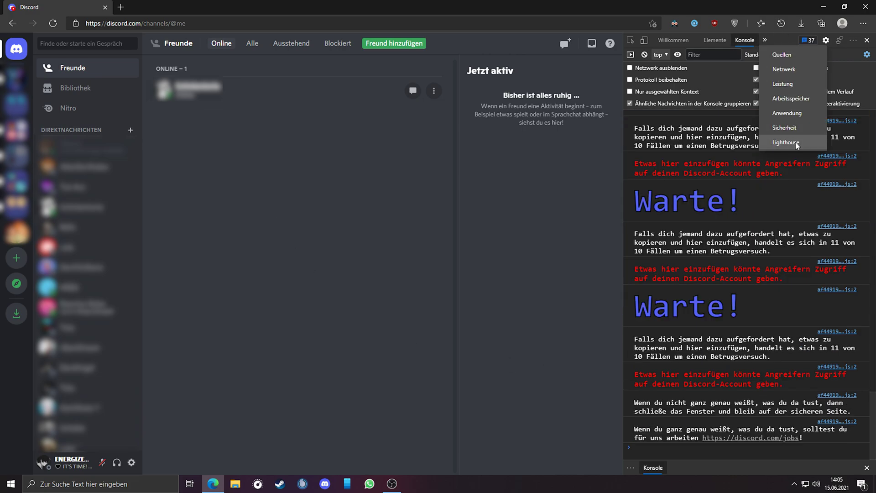
{"action": "left_click", "coordinate": [743, 42]}
{"action": "right_click", "coordinate": [646, 440]}
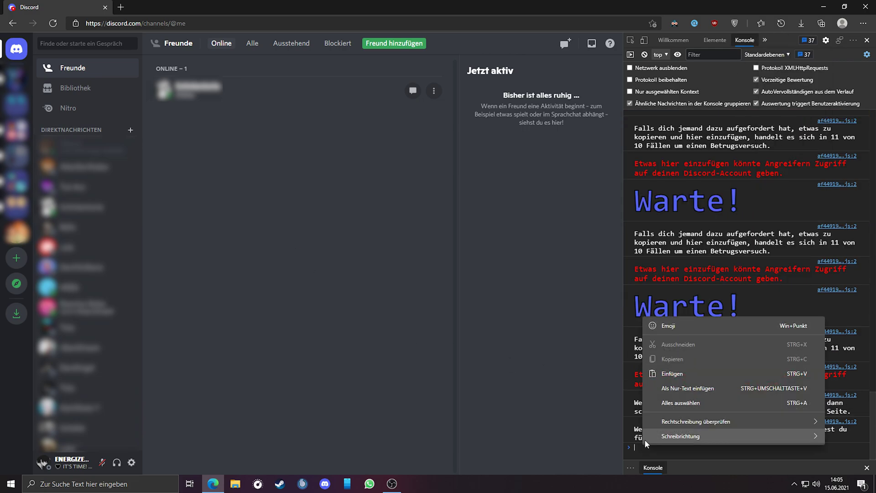
{"action": "left_click", "coordinate": [671, 387]}
{"action": "key", "text": "Return"}
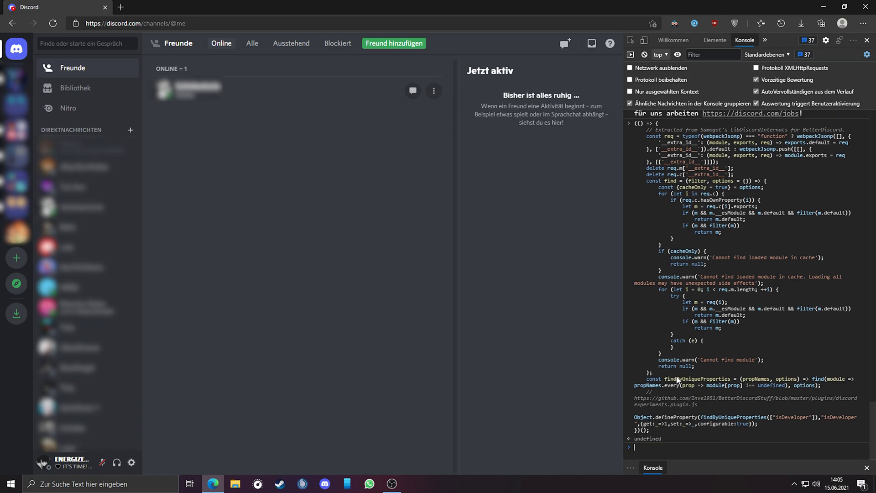
{"action": "left_click", "coordinate": [868, 41]}
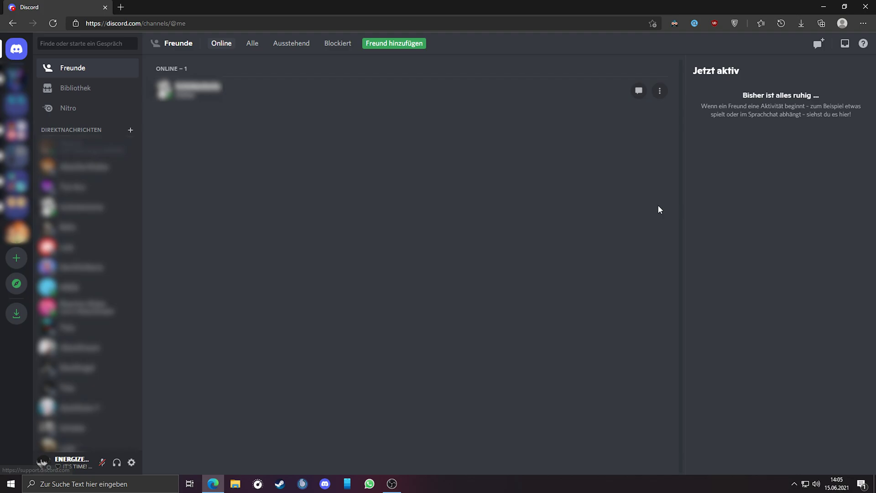
Set the Custom Profiles Premium experiment's bucket override to Treatment 1
{"action": "left_click", "coordinate": [132, 462]}
{"action": "scroll", "coordinate": [199, 376], "scroll_direction": "down", "scroll_amount": 3}
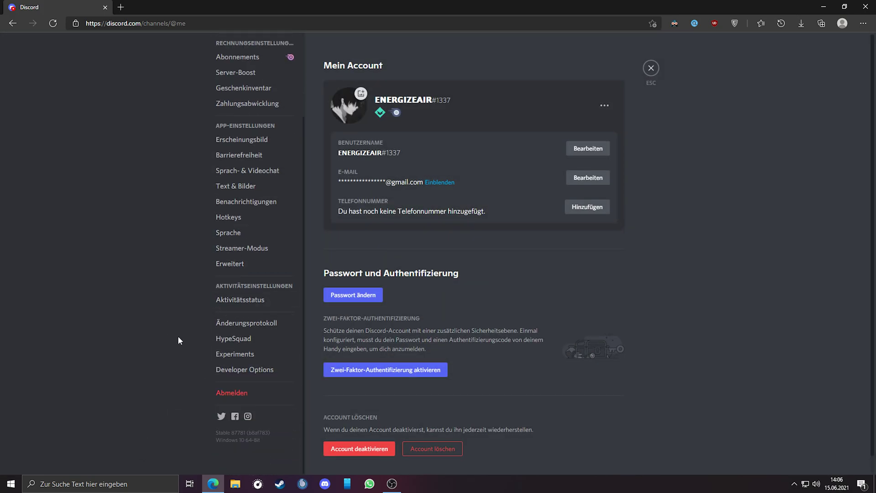
{"action": "left_click", "coordinate": [235, 354]}
{"action": "scroll", "coordinate": [444, 291], "scroll_direction": "down", "scroll_amount": 4}
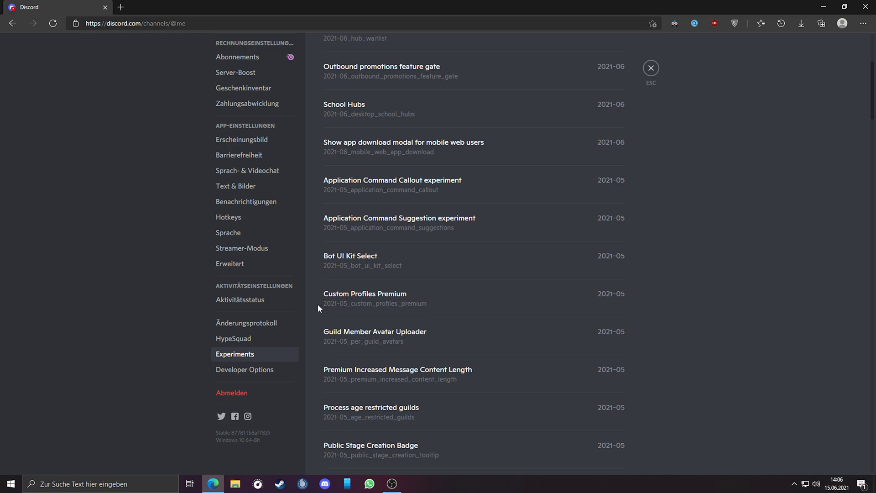
{"action": "left_click", "coordinate": [389, 306]}
{"action": "left_click", "coordinate": [375, 333]}
{"action": "left_click", "coordinate": [348, 367]}
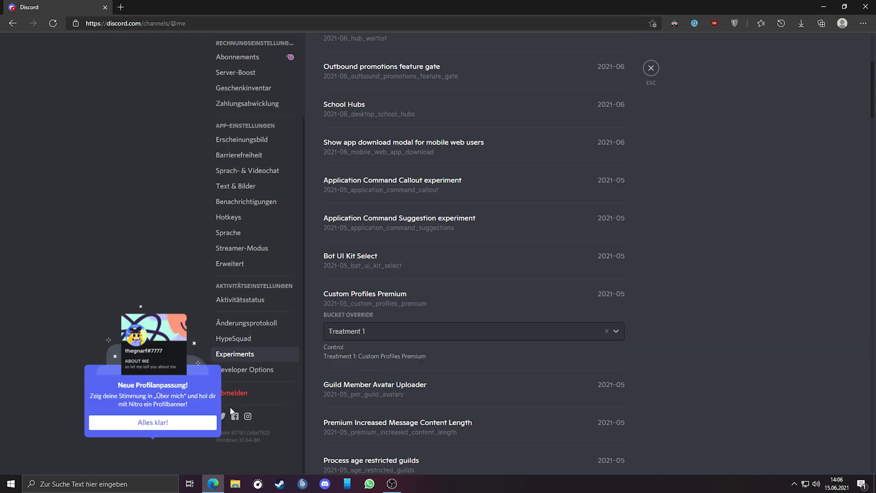
Dismiss the profile customisation notice and check My Account for the banner section
{"action": "left_click", "coordinate": [147, 418]}
{"action": "scroll", "coordinate": [253, 262], "scroll_direction": "up", "scroll_amount": 2}
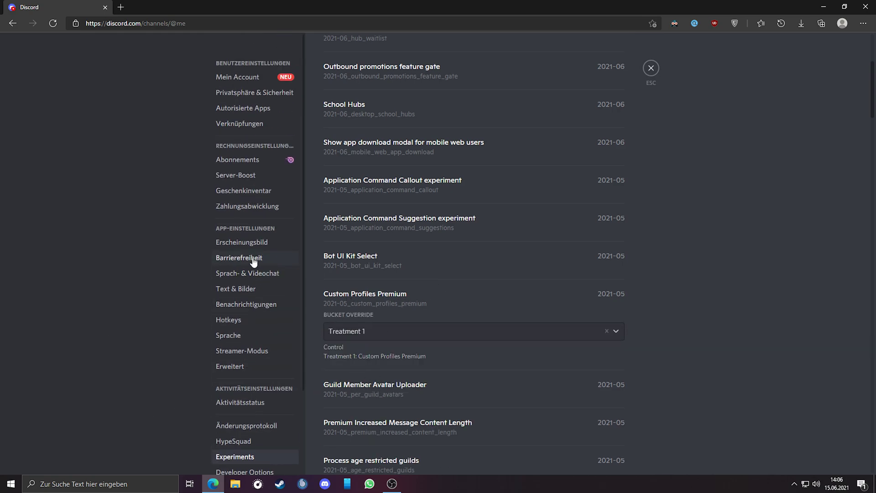
{"action": "left_click", "coordinate": [222, 83]}
{"action": "scroll", "coordinate": [413, 306], "scroll_direction": "down", "scroll_amount": 4}
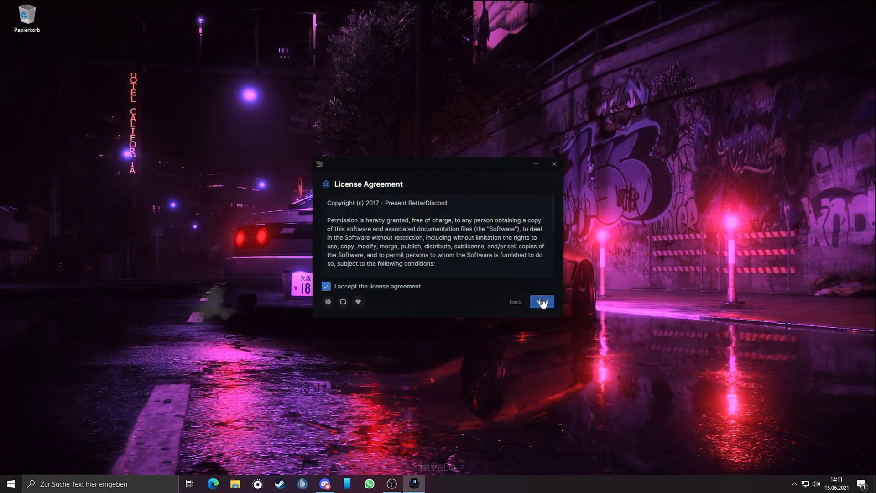
Accept the licence to install BetterDiscord, then check Discord settings for Plugins and Themes
{"action": "left_click", "coordinate": [543, 302]}
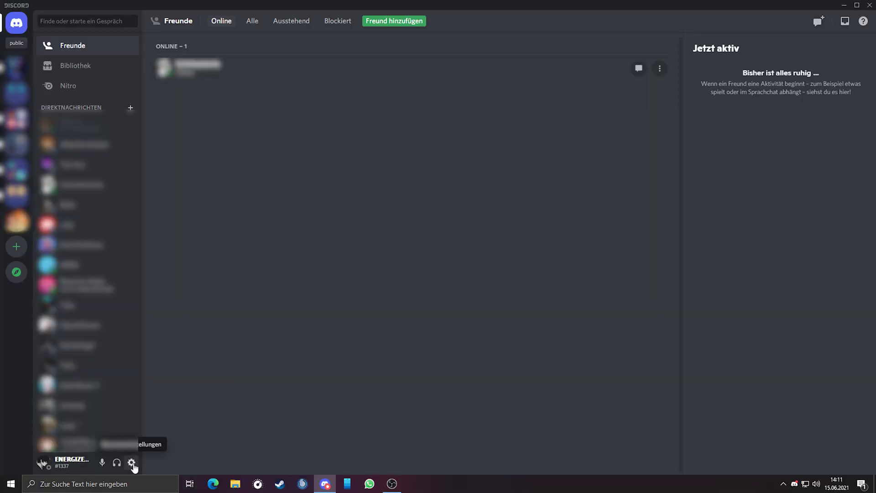
{"action": "left_click", "coordinate": [131, 463]}
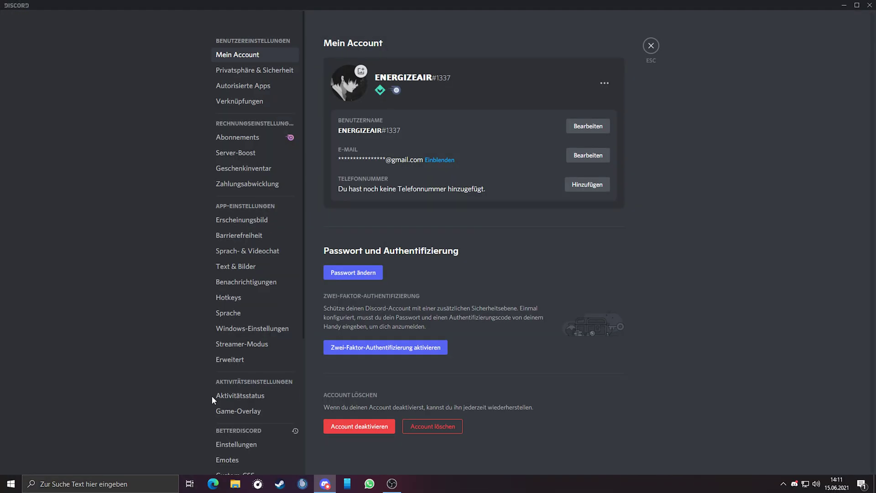
{"action": "scroll", "coordinate": [242, 326], "scroll_direction": "down", "scroll_amount": 3}
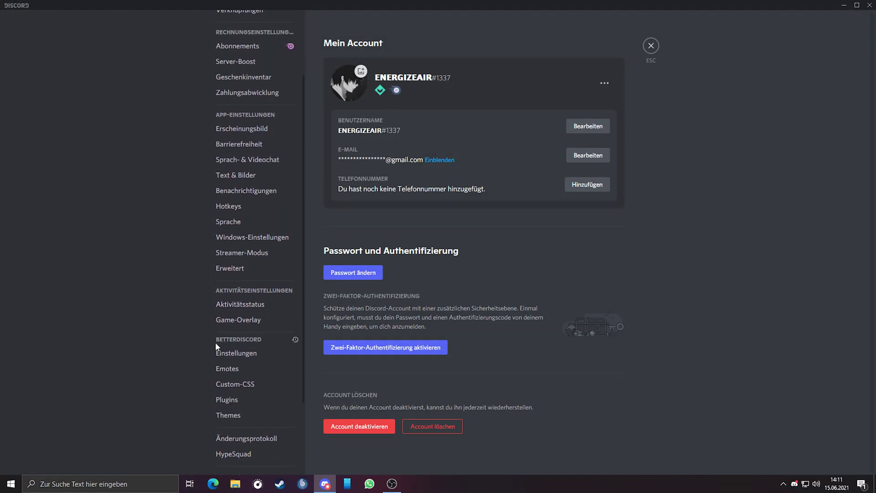
{"action": "scroll", "coordinate": [218, 342], "scroll_direction": "down", "scroll_amount": 2}
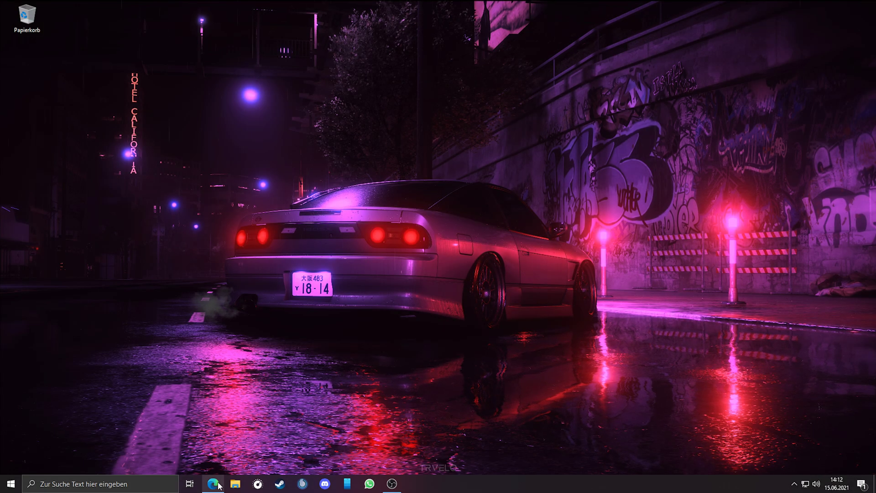
Save the raw discordexperiments.plugin.js file from GitHub to the Downloads folder
{"action": "left_click", "coordinate": [213, 485]}
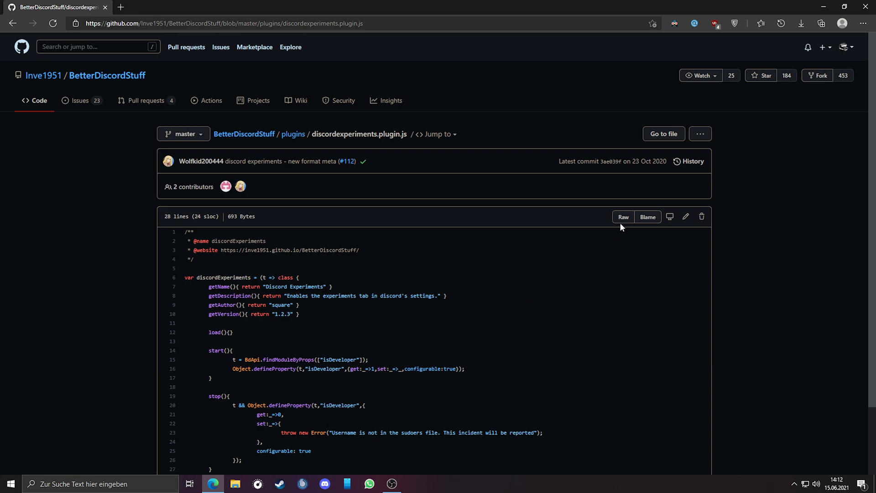
{"action": "scroll", "coordinate": [619, 226], "scroll_direction": "down", "scroll_amount": 3}
{"action": "scroll", "coordinate": [616, 226], "scroll_direction": "up", "scroll_amount": 3}
{"action": "right_click", "coordinate": [620, 218]}
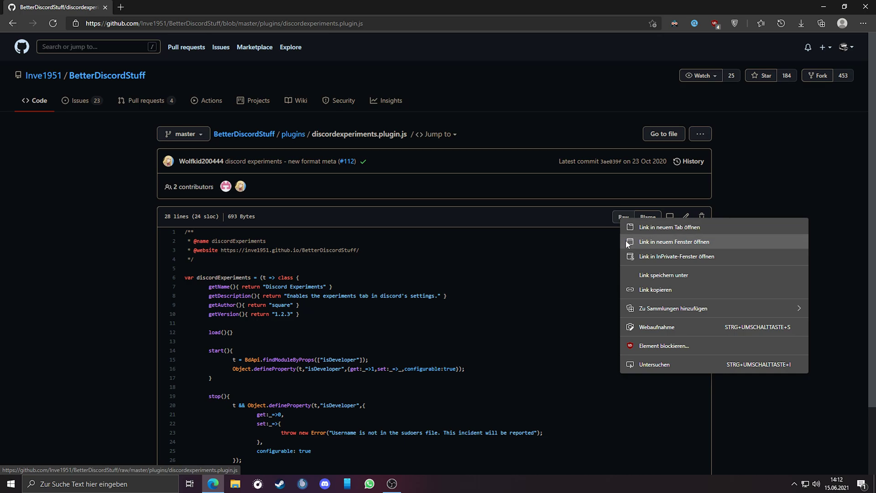
{"action": "left_click", "coordinate": [642, 275]}
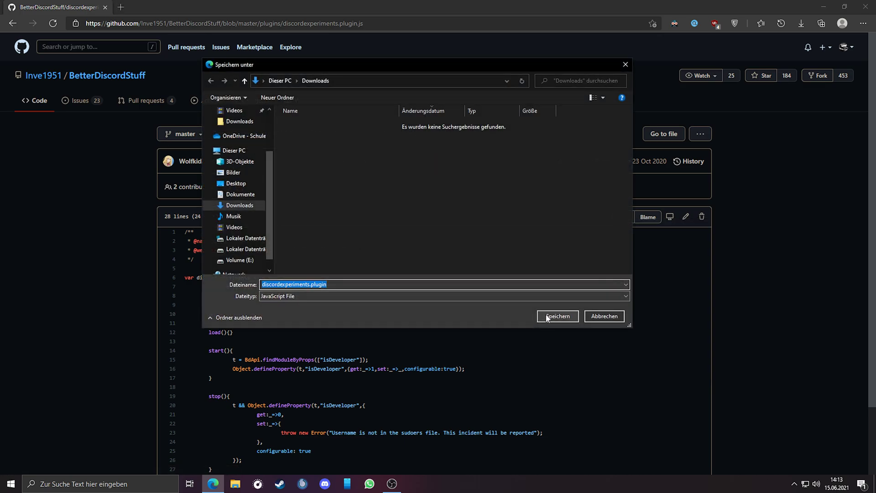
{"action": "left_click", "coordinate": [547, 316]}
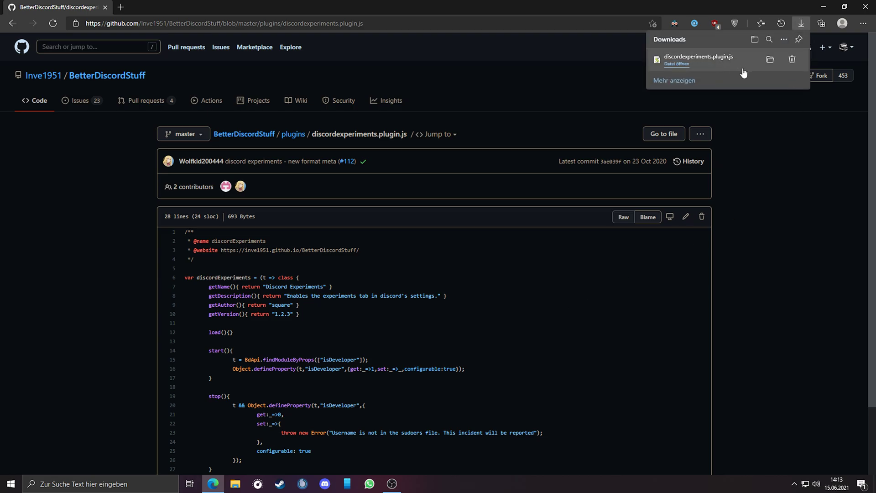
Show the downloaded plugin in its folder and open BetterDiscord's Plugins page in Discord settings
{"action": "left_click", "coordinate": [772, 60]}
{"action": "left_click", "coordinate": [824, 7]}
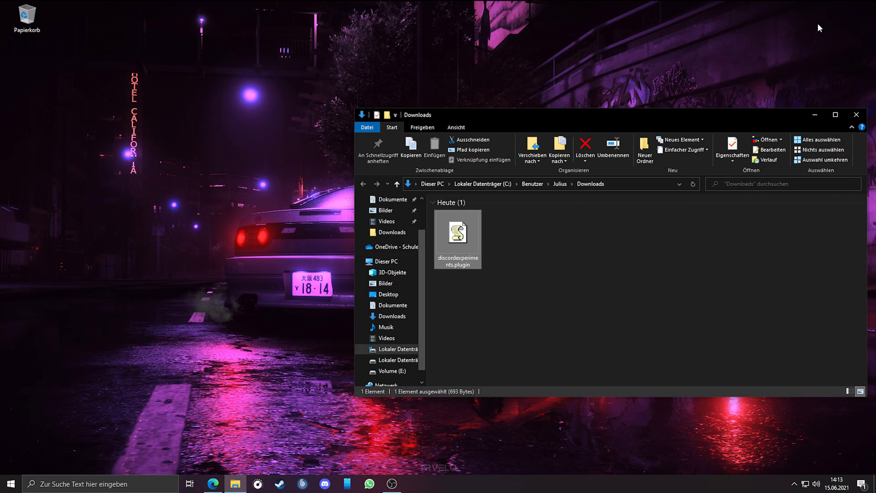
{"action": "left_click", "coordinate": [325, 483]}
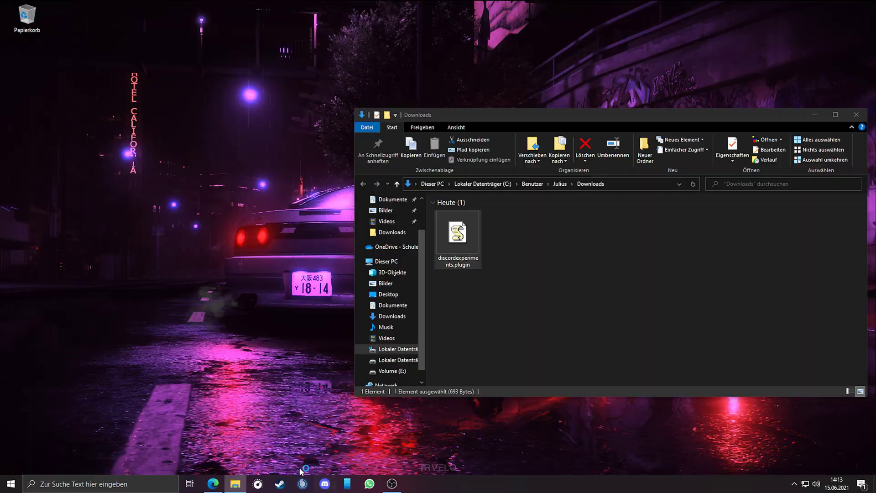
{"action": "left_click", "coordinate": [131, 462]}
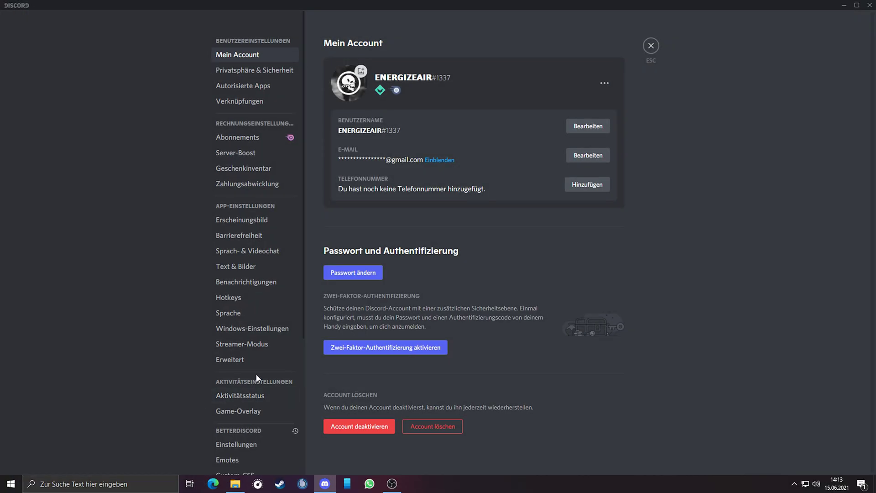
{"action": "scroll", "coordinate": [251, 373], "scroll_direction": "down", "scroll_amount": 2}
{"action": "left_click", "coordinate": [231, 400]}
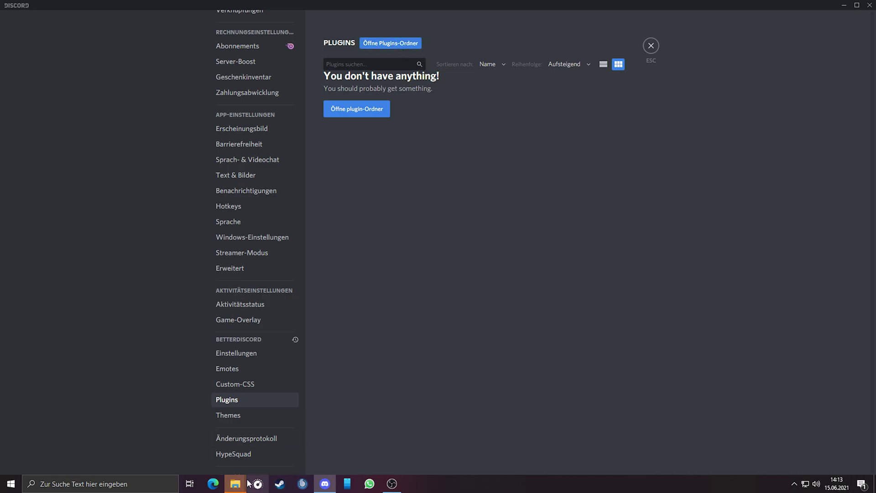
Move discordexperiments.plugin.js from Downloads into the plugins folder and close both Explorer windows
{"action": "mouse_move", "coordinate": [236, 483]}
{"action": "left_click", "coordinate": [212, 461]}
{"action": "left_click", "coordinate": [283, 457]}
{"action": "left_click", "coordinate": [419, 393]}
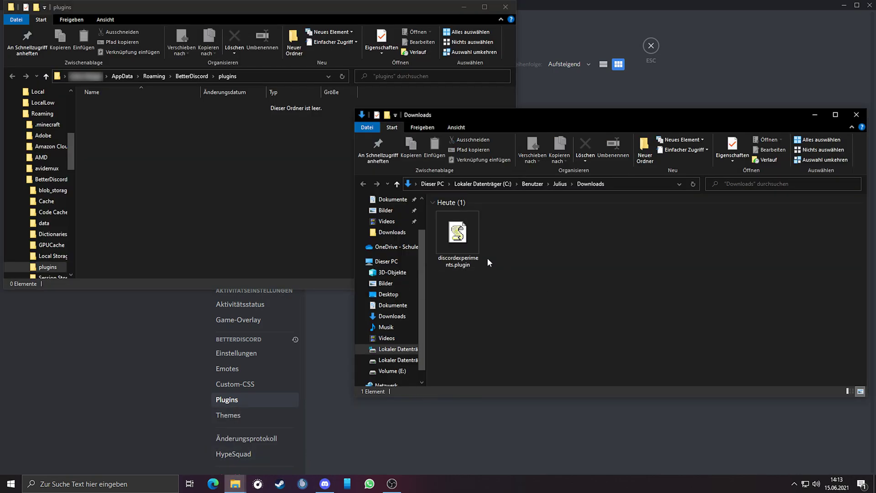
{"action": "left_click_drag", "start_coordinate": [401, 238], "coordinate": [314, 181]}
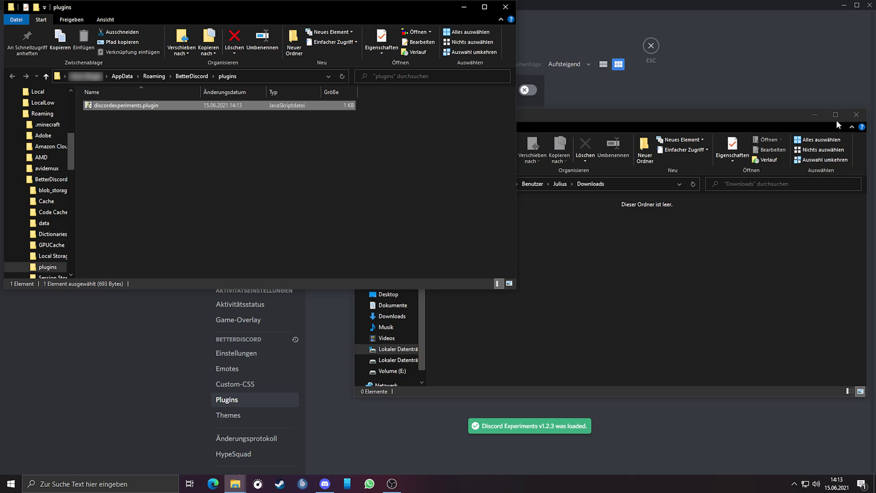
{"action": "left_click", "coordinate": [857, 114]}
{"action": "left_click", "coordinate": [506, 7]}
Enable the Discord Experiments plugin and reopen user settings to find the new Experiments section
{"action": "scroll", "coordinate": [225, 228], "scroll_direction": "down", "scroll_amount": 2}
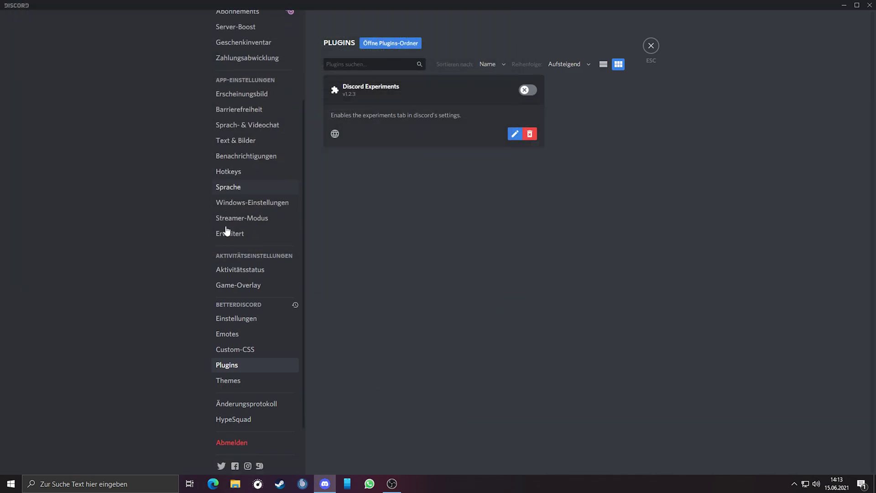
{"action": "left_click", "coordinate": [525, 91]}
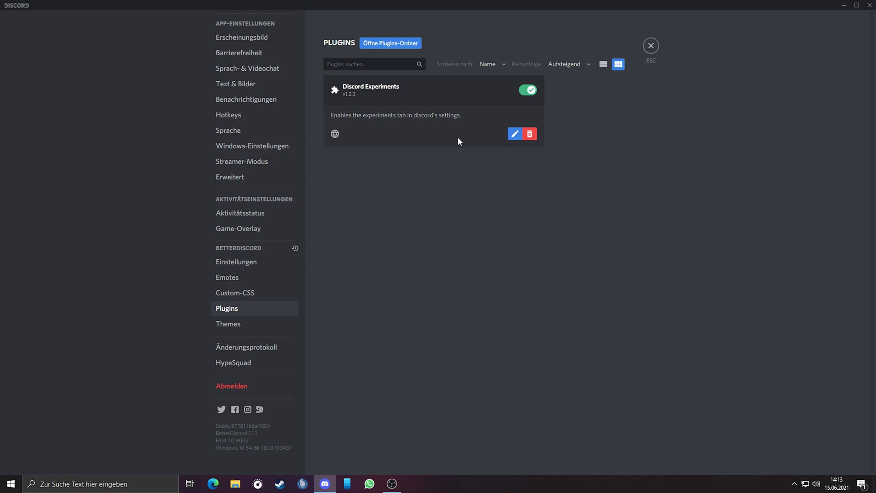
{"action": "left_click", "coordinate": [654, 50]}
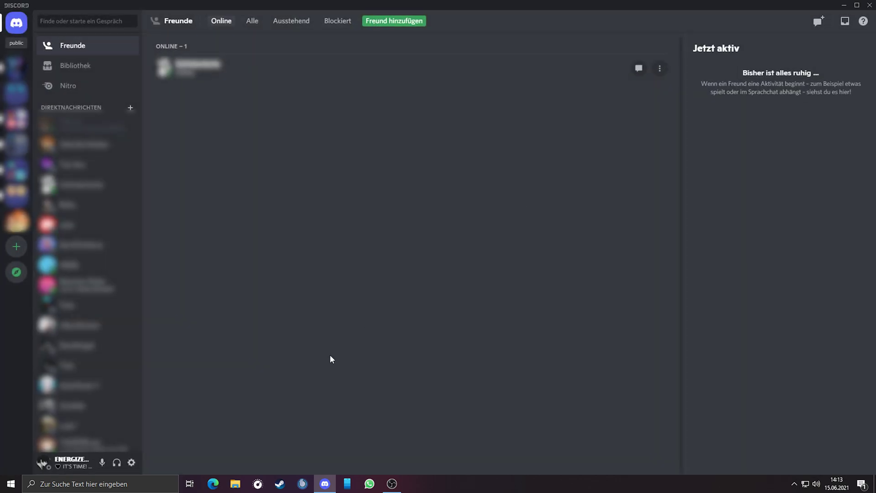
{"action": "left_click", "coordinate": [131, 462]}
{"action": "scroll", "coordinate": [238, 319], "scroll_direction": "down", "scroll_amount": 6}
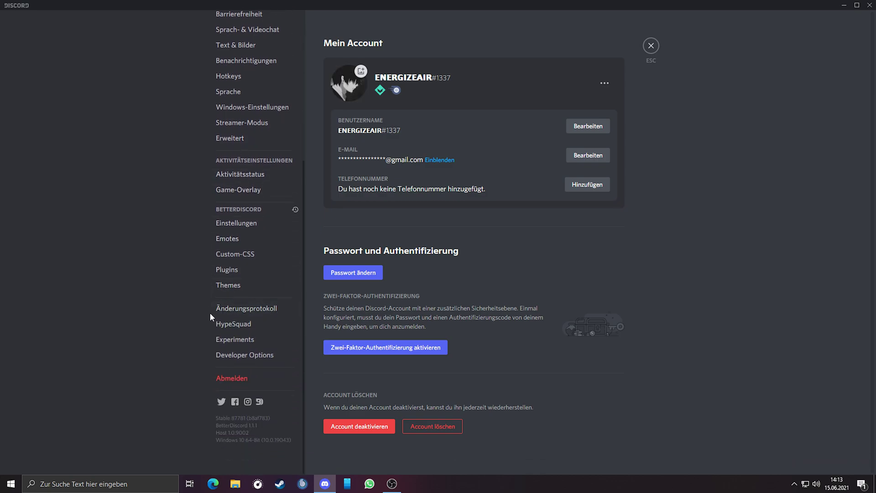
In Experiments, override Custom Profiles Premium to Treatment 1
{"action": "left_click", "coordinate": [228, 340]}
{"action": "scroll", "coordinate": [402, 306], "scroll_direction": "down", "scroll_amount": 4}
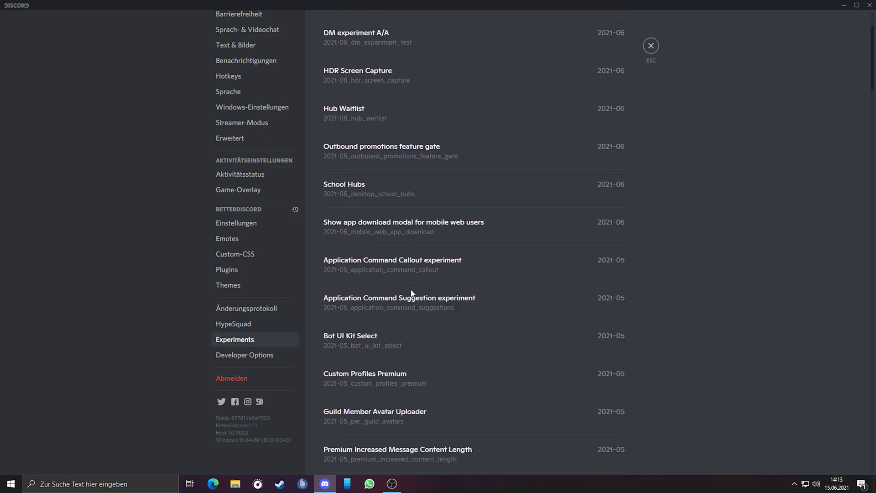
{"action": "left_click", "coordinate": [387, 292]}
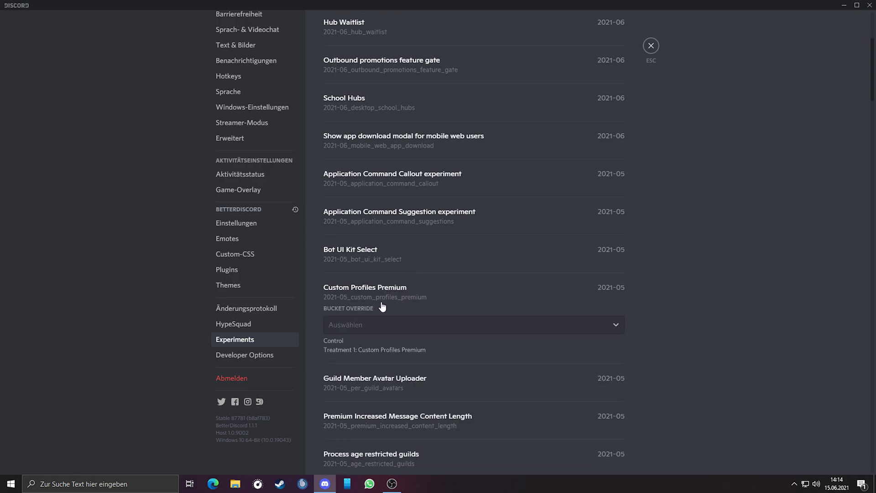
{"action": "left_click", "coordinate": [375, 322]}
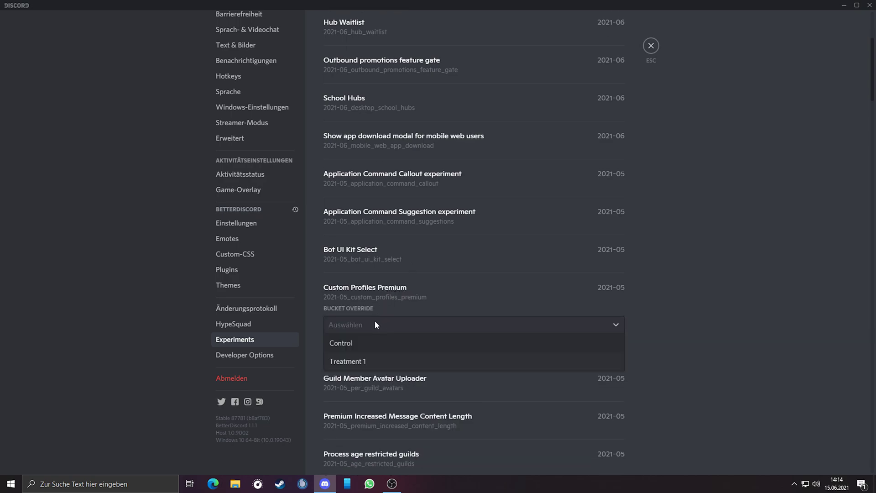
{"action": "left_click", "coordinate": [368, 362]}
Dismiss the customisation notice and check the My Account page for the banner upload option
{"action": "left_click", "coordinate": [142, 422]}
{"action": "scroll", "coordinate": [233, 384], "scroll_direction": "up", "scroll_amount": 5}
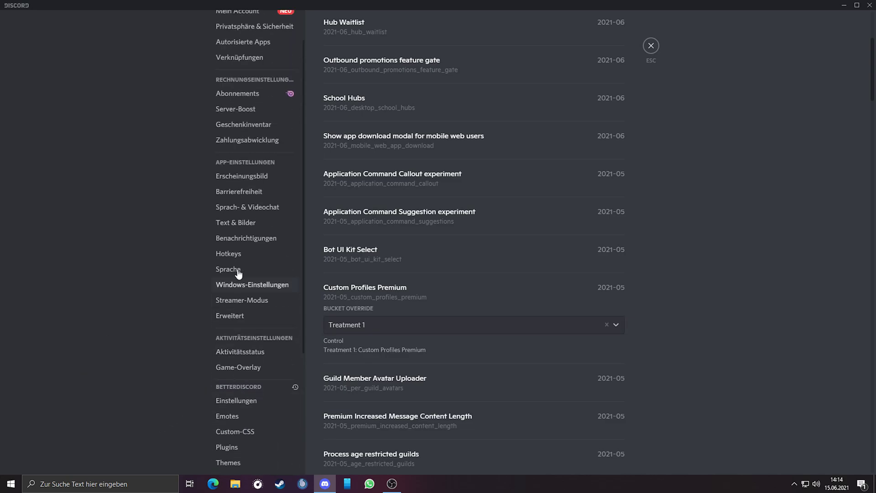
{"action": "left_click", "coordinate": [275, 61]}
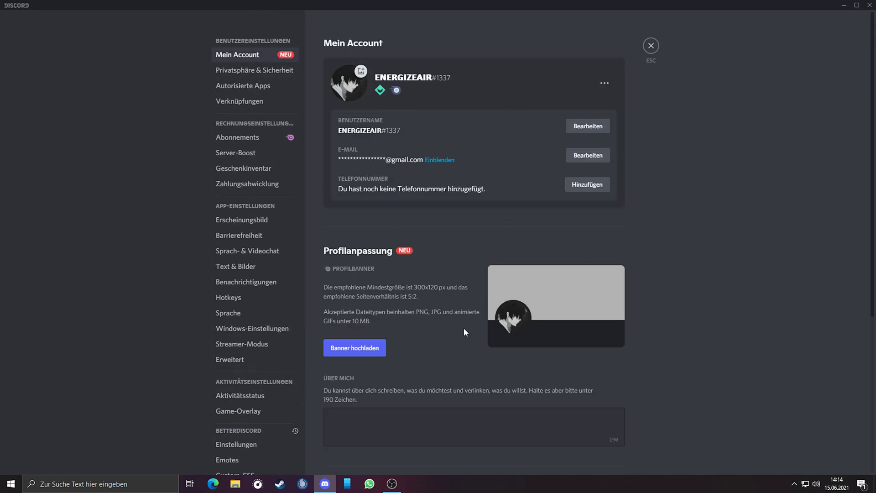
{"action": "scroll", "coordinate": [465, 332], "scroll_direction": "down", "scroll_amount": 2}
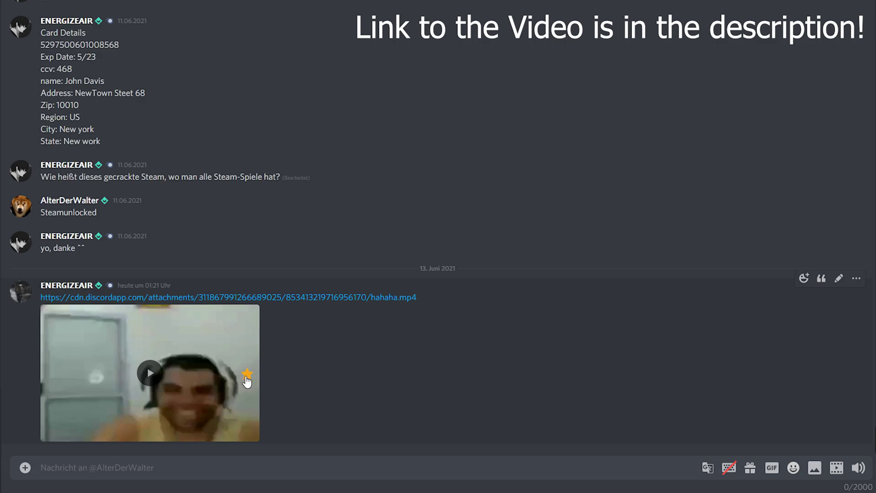
Send the favourite video from Discord's media panel into the chat, then show CutTut's Videos tab
{"action": "left_click", "coordinate": [837, 467]}
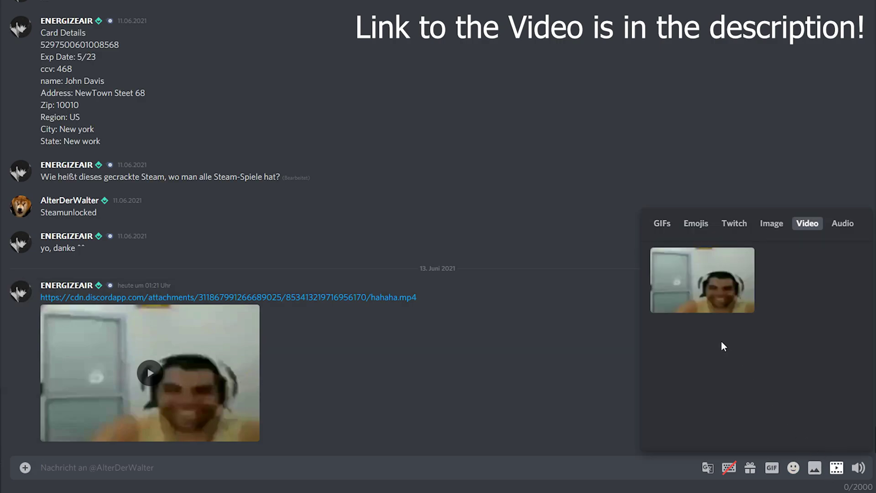
{"action": "left_click", "coordinate": [714, 309]}
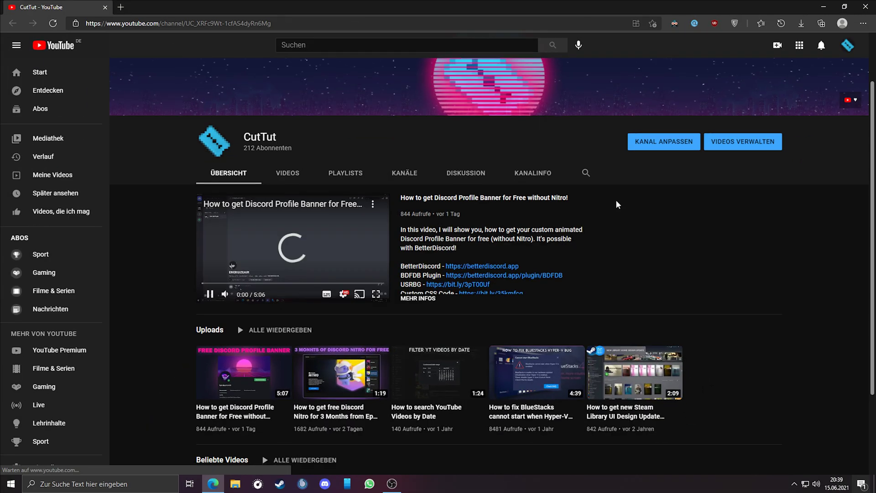
{"action": "scroll", "coordinate": [617, 205], "scroll_direction": "down", "scroll_amount": 3}
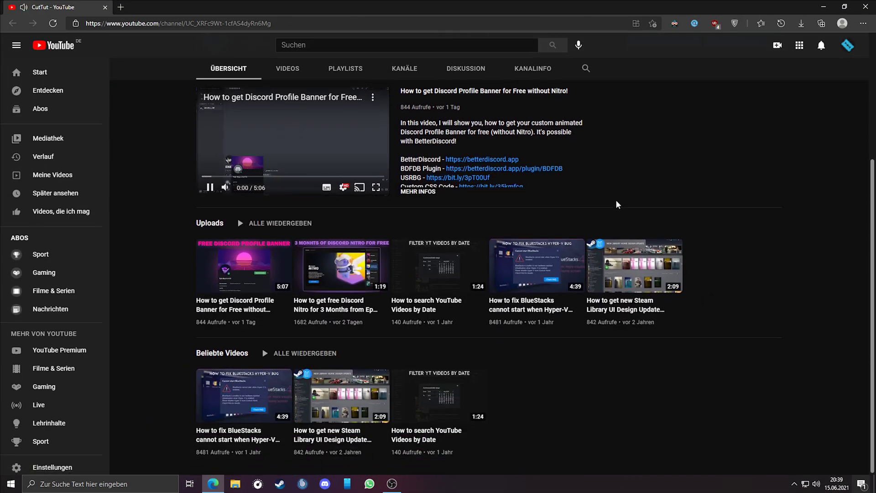
{"action": "scroll", "coordinate": [571, 214], "scroll_direction": "up", "scroll_amount": 4}
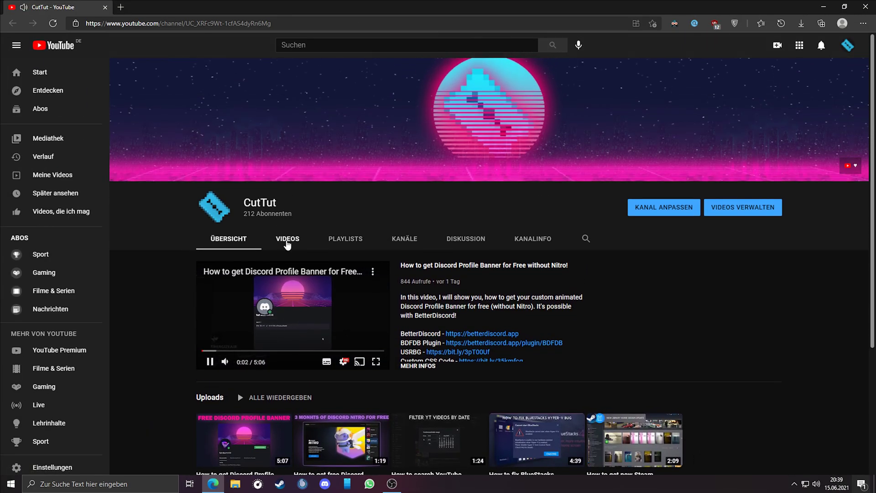
{"action": "left_click", "coordinate": [287, 243]}
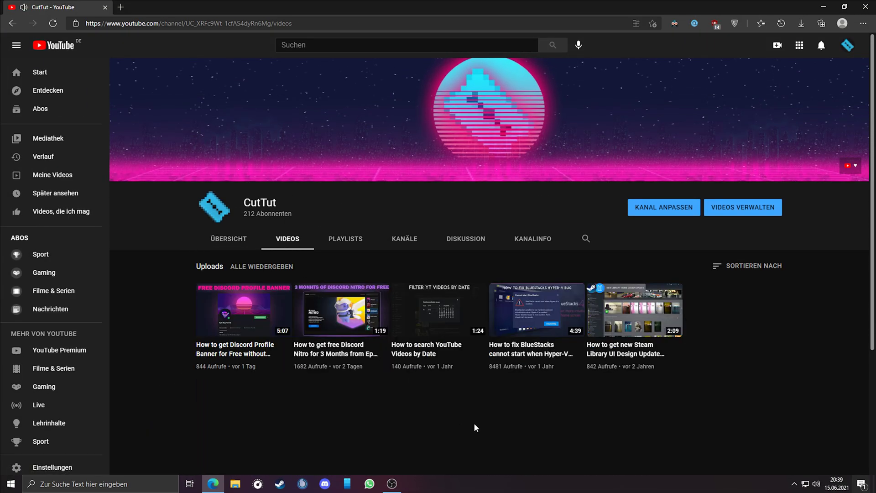